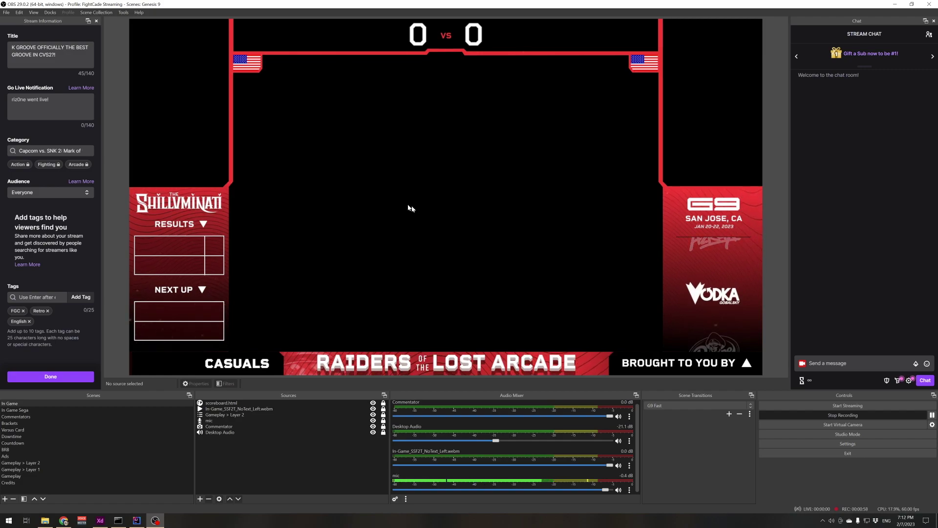
# Step: Restore the Chrome window with the Scoreboard Dashboard over the OBS overlay scene
pyautogui.click(67, 520)
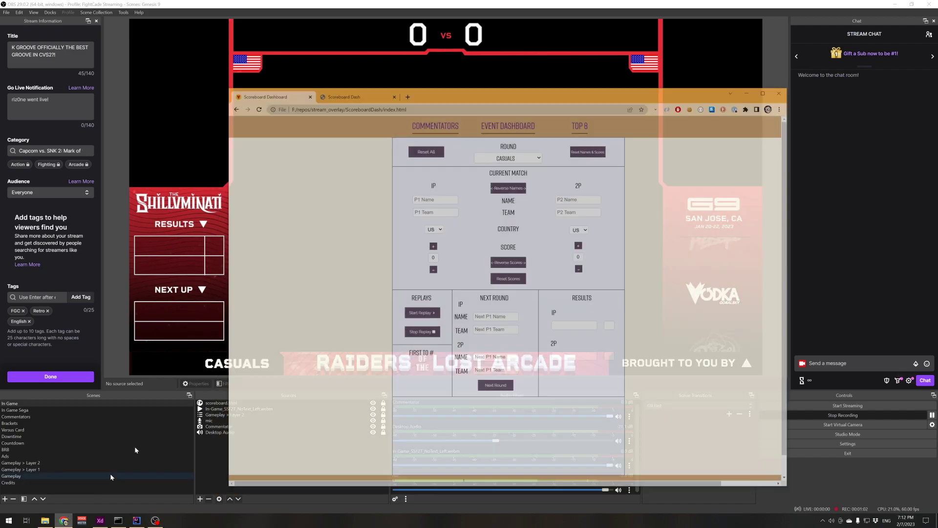
pyautogui.click(352, 73)
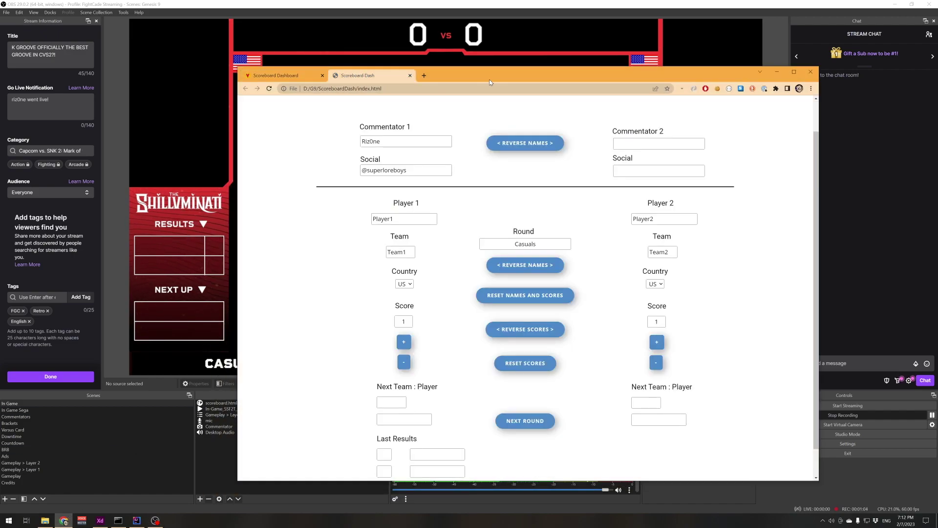
pyautogui.moveTo(492, 78); pyautogui.dragTo(505, 78)
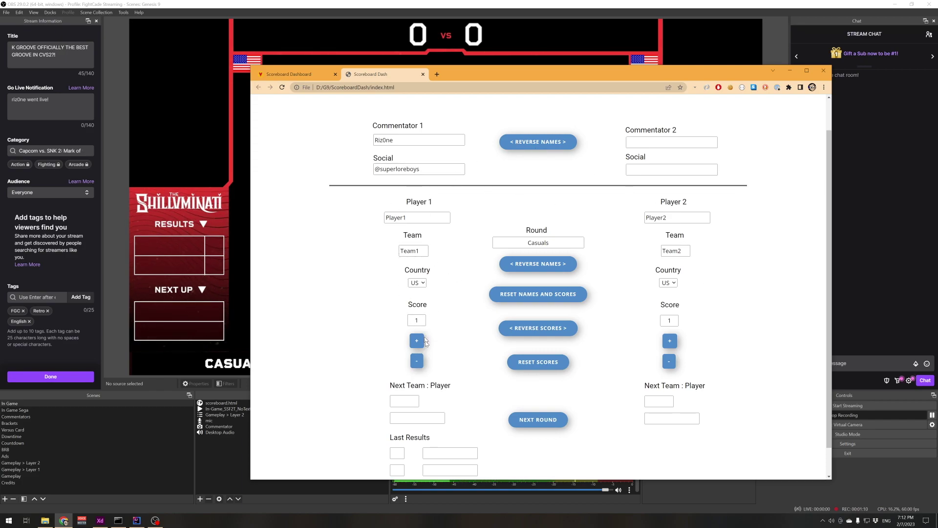
pyautogui.moveTo(594, 76); pyautogui.dragTo(598, 88)
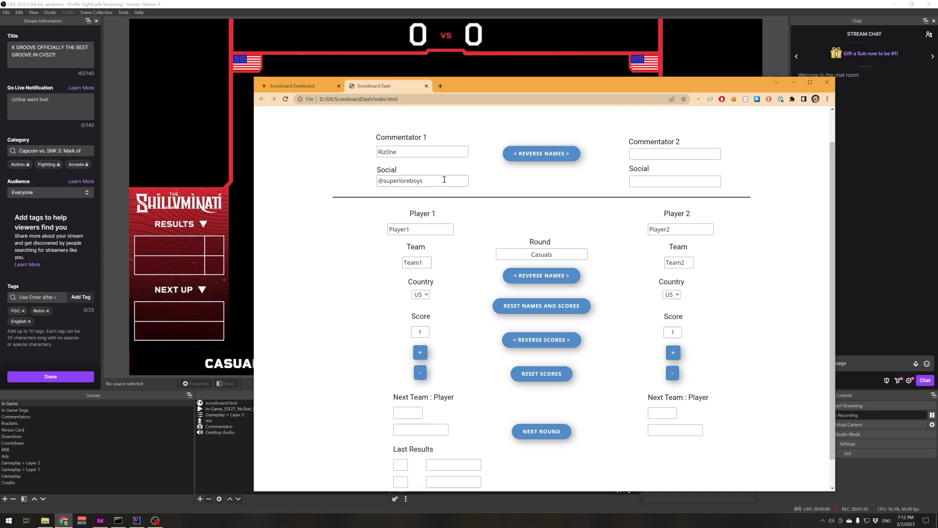
pyautogui.moveTo(563, 87); pyautogui.dragTo(556, 89)
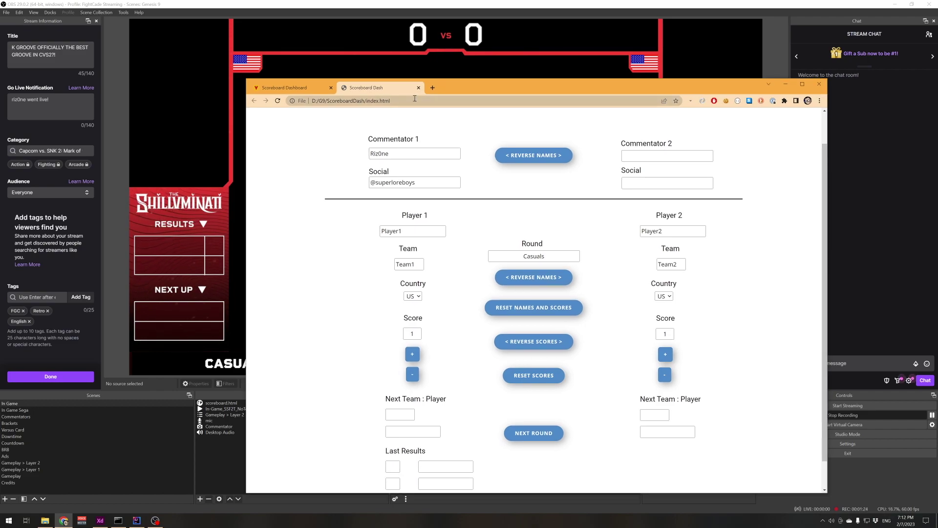
pyautogui.click(301, 86)
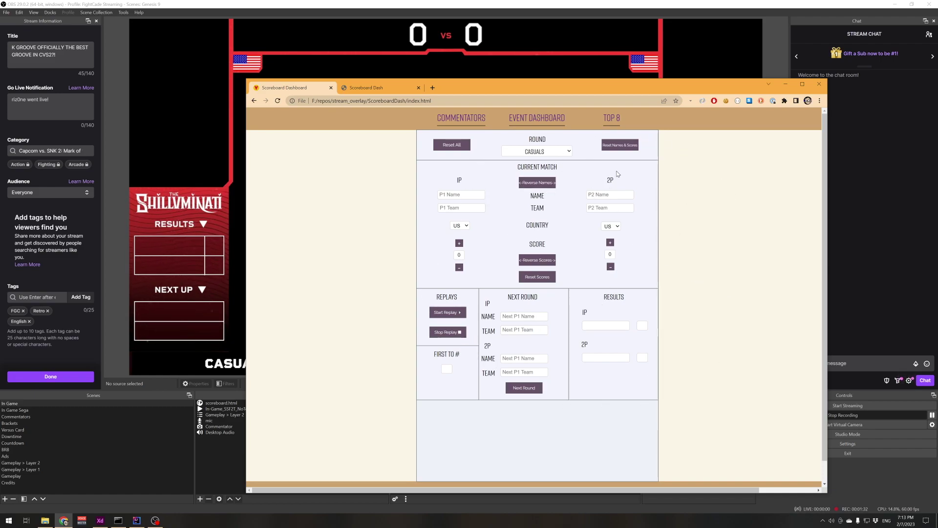
# Step: Enter Player1 as the 1P name on the dashboard
pyautogui.moveTo(544, 83); pyautogui.dragTo(537, 85)
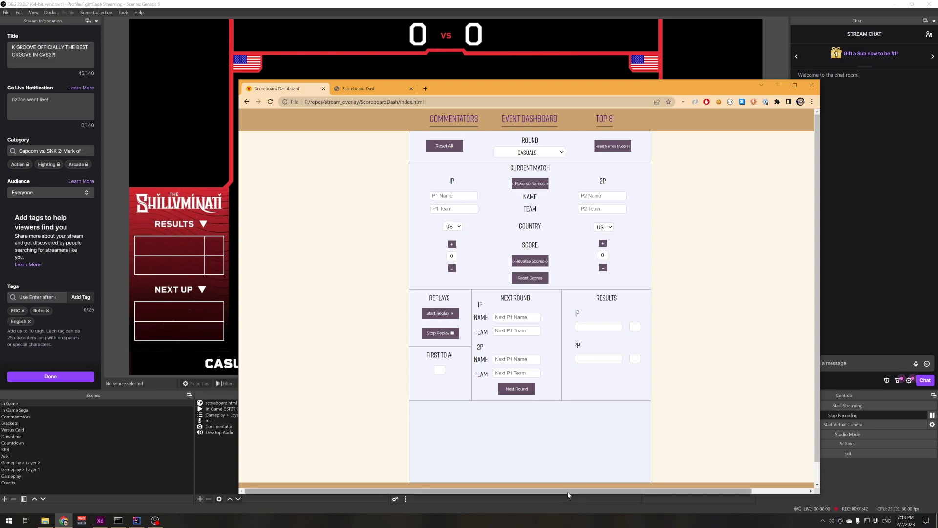
pyautogui.click(460, 197)
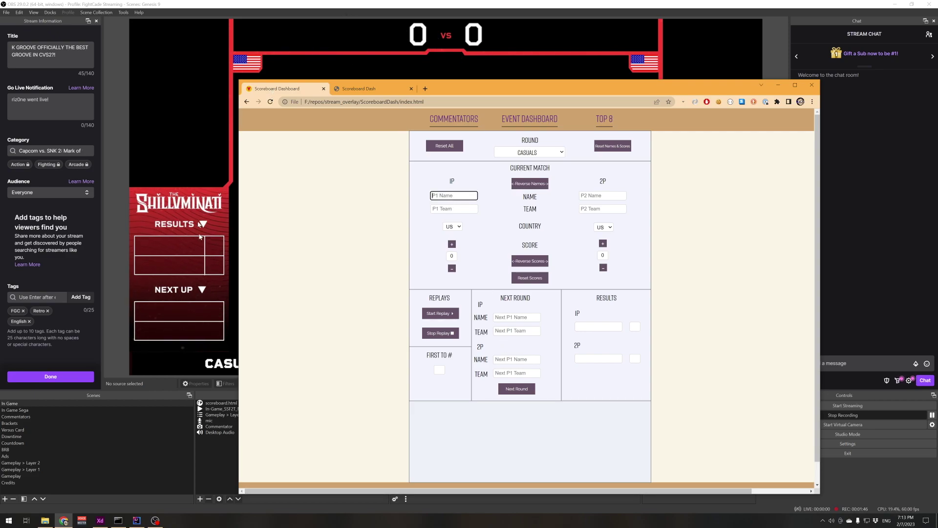
pyautogui.press('Tab')
pyautogui.press('Tab')
pyautogui.press('Tab')
pyautogui.press('Tab')
pyautogui.click(462, 198)
pyautogui.write('Player')
pyautogui.click(474, 190)
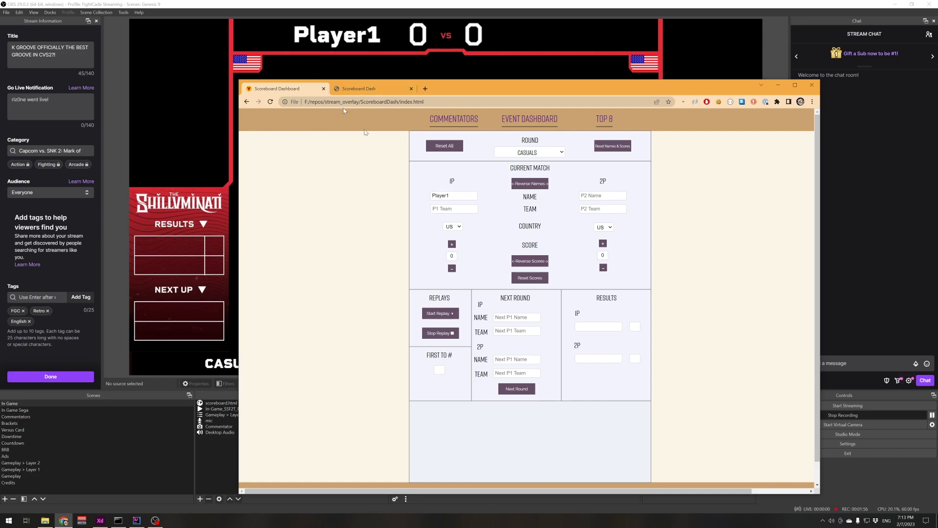
# Step: Enter Player2 as the 2P name, then switch to the pyserver.py code in PyCharm
pyautogui.click(614, 196)
pyautogui.write('Player2')
pyautogui.click(646, 190)
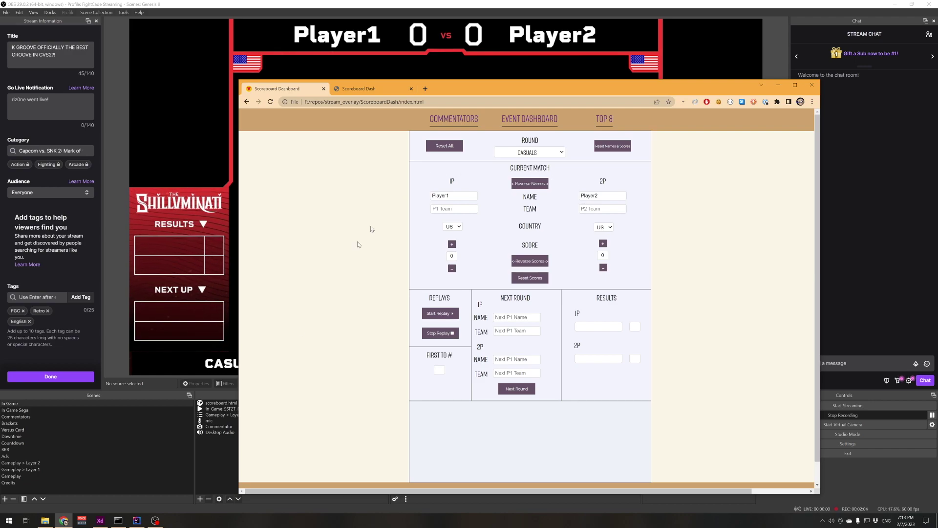
pyautogui.click(136, 520)
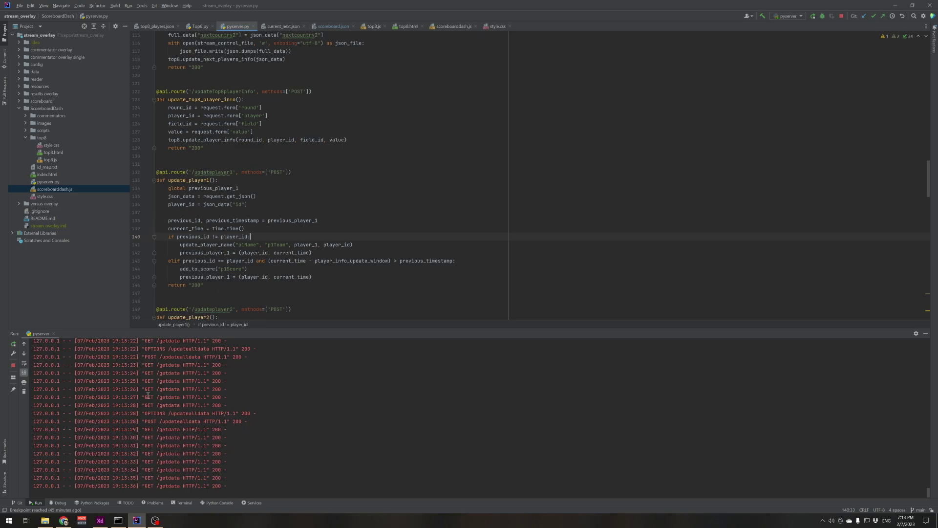
# Step: Bring OBS forward, then put the Chrome Scoreboard Dashboard window back on top
pyautogui.click(155, 521)
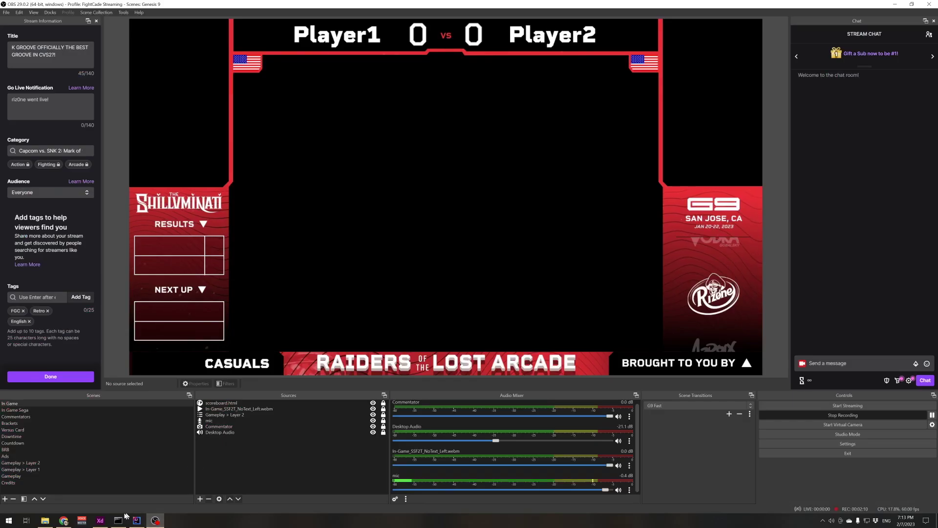
pyautogui.click(64, 520)
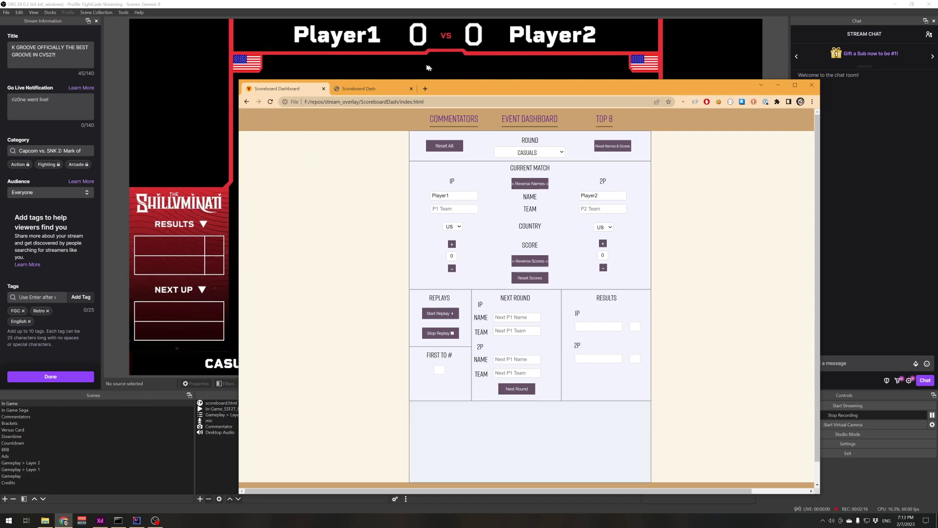
# Step: Try Canada for 1P and Japan for 2P, then set both countries back to US
pyautogui.click(458, 228)
pyautogui.click(453, 245)
pyautogui.click(609, 228)
pyautogui.click(604, 249)
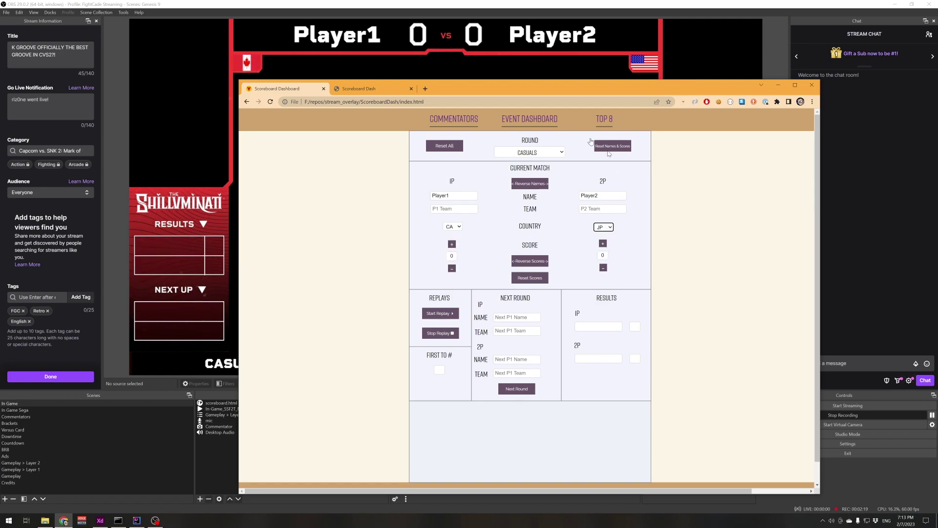
pyautogui.click(458, 227)
pyautogui.click(450, 235)
pyautogui.click(607, 228)
pyautogui.click(608, 235)
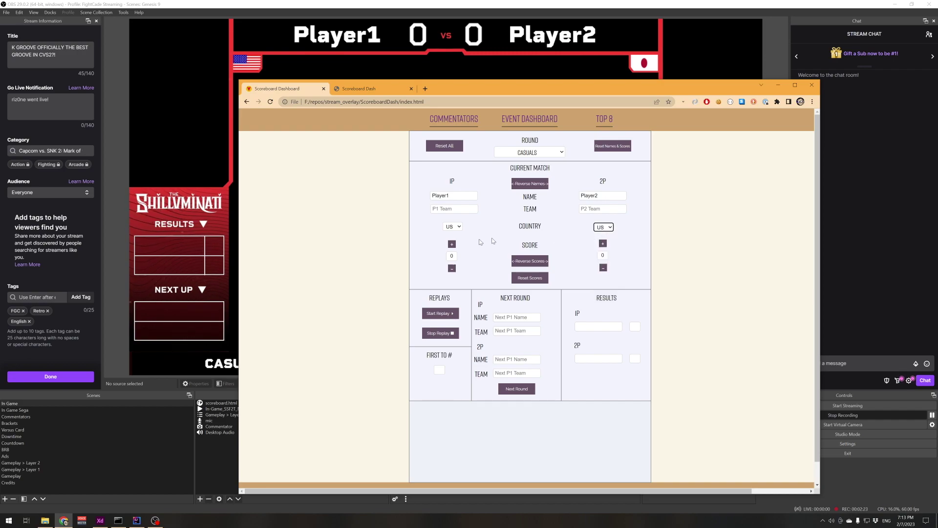
# Step: Give each player one point so the overlay reads 1 vs 1
pyautogui.click(452, 244)
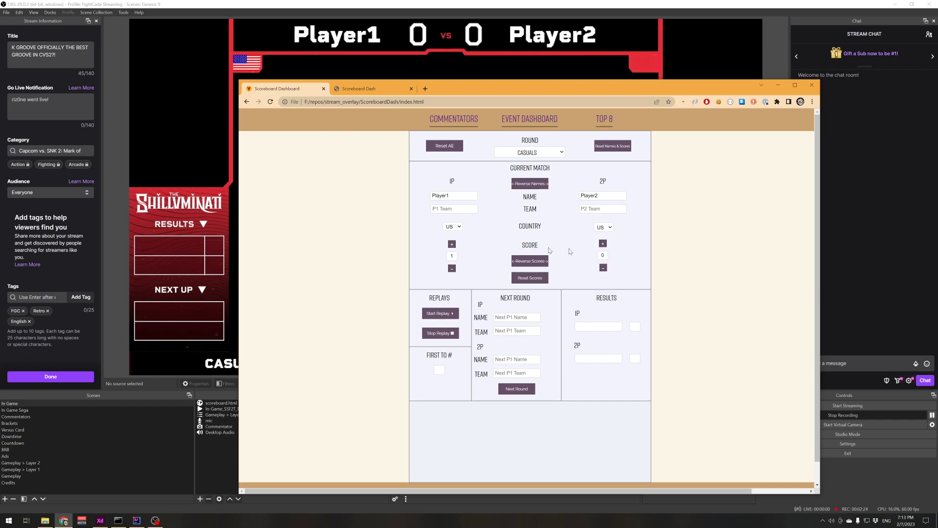
pyautogui.click(603, 243)
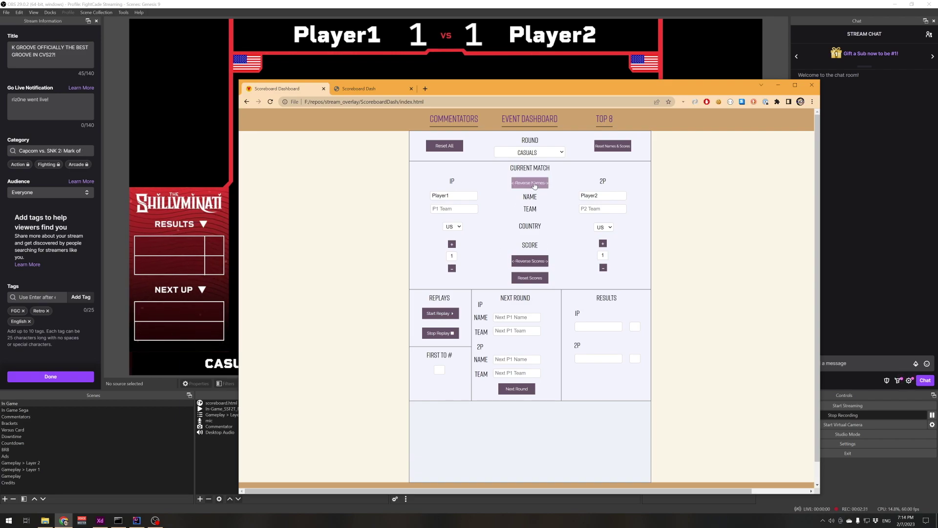
pyautogui.scroll(-1, 563, 235)
pyautogui.press('Tab')
pyautogui.scroll(1, 547, 203)
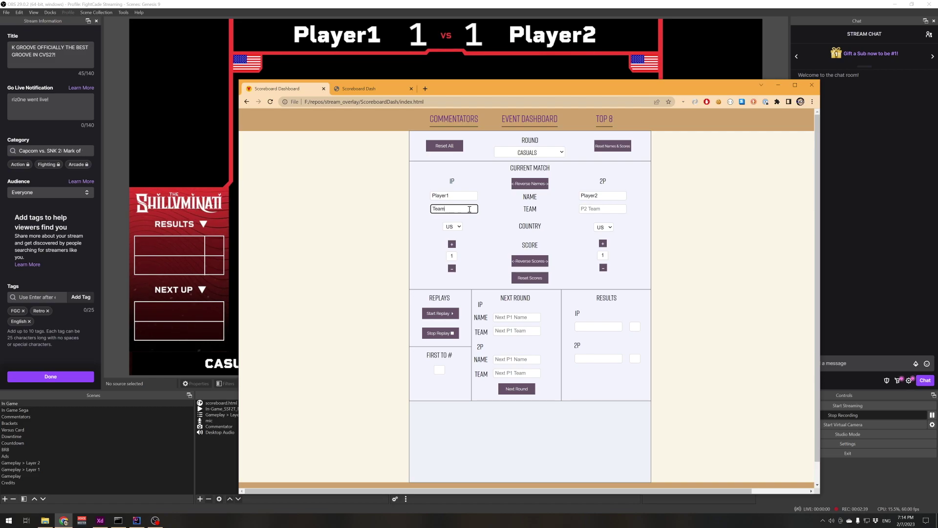
# Step: Enter Team2 as the 2P team
pyautogui.click(604, 209)
pyautogui.write('Team2')
pyautogui.click(539, 218)
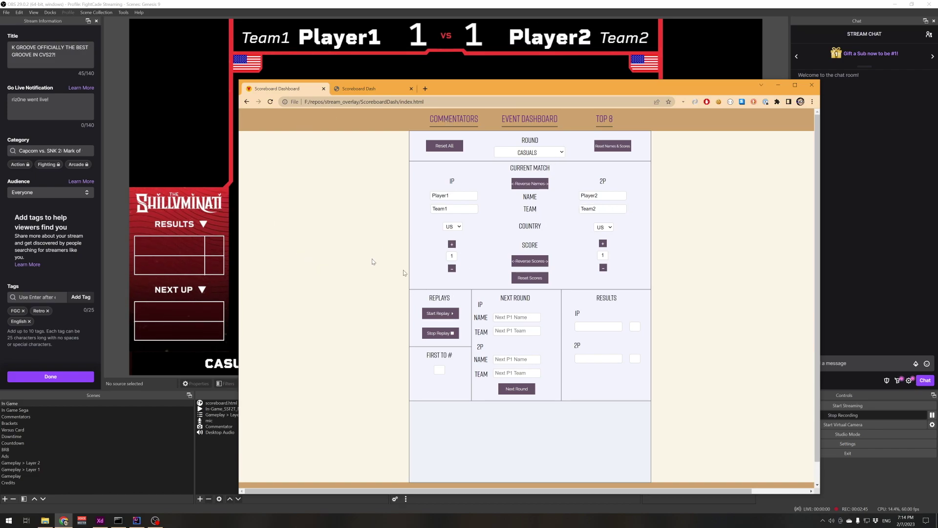
# Step: Queue next1 vs next2, give player 2 a second point for 1–2, and advance the round
pyautogui.click(606, 327)
pyautogui.click(517, 389)
pyautogui.write('next1')
pyautogui.click(526, 358)
pyautogui.write('next2')
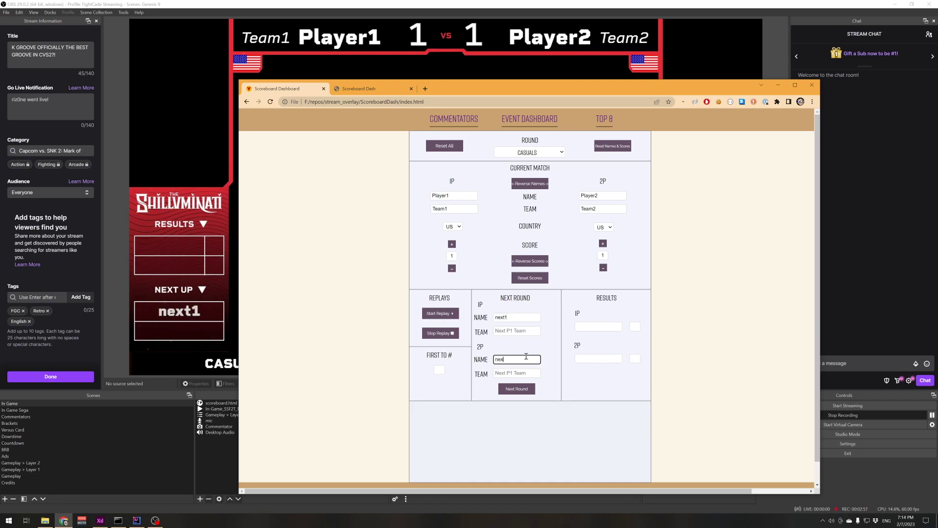
pyautogui.click(328, 365)
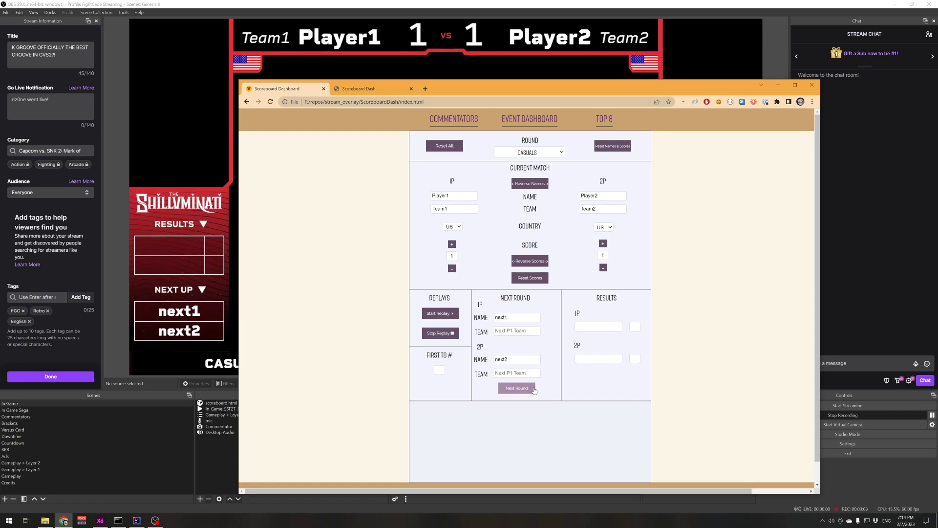
pyautogui.click(603, 243)
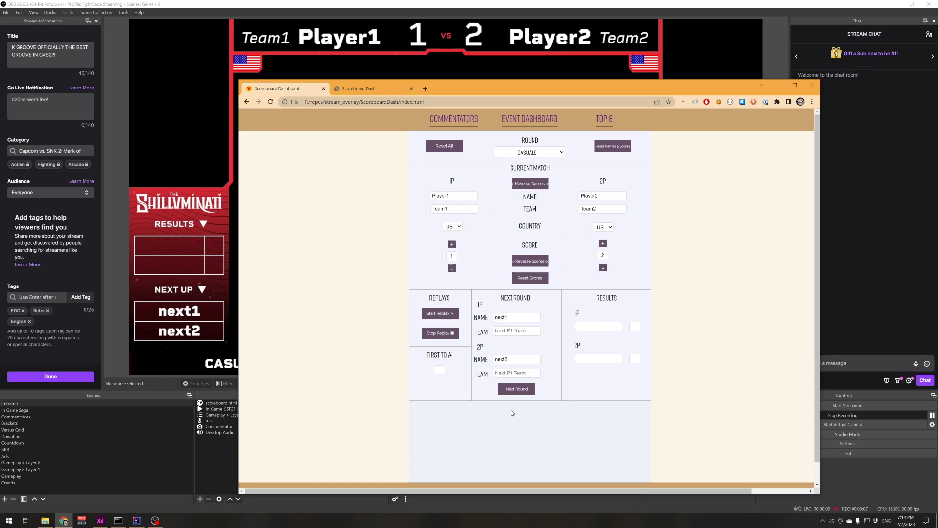
pyautogui.click(517, 388)
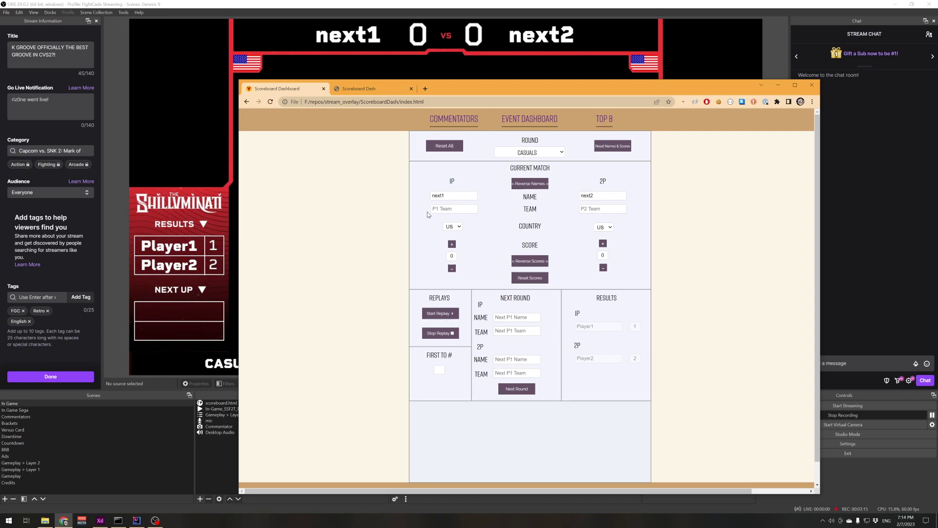
# Step: Check the current next1 and next2 name fields, then load the Top 8 page (top8.html)
pyautogui.click(451, 195)
pyautogui.click(615, 195)
pyautogui.click(646, 227)
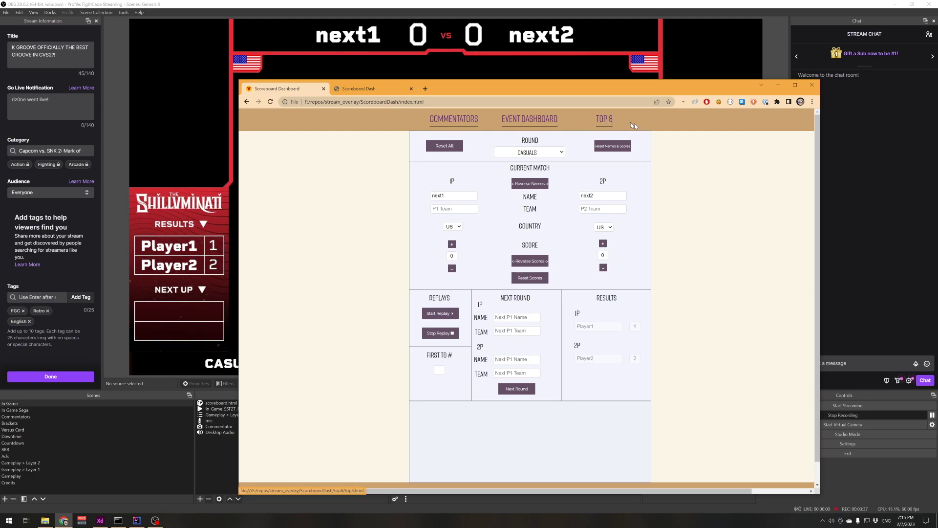
pyautogui.click(607, 120)
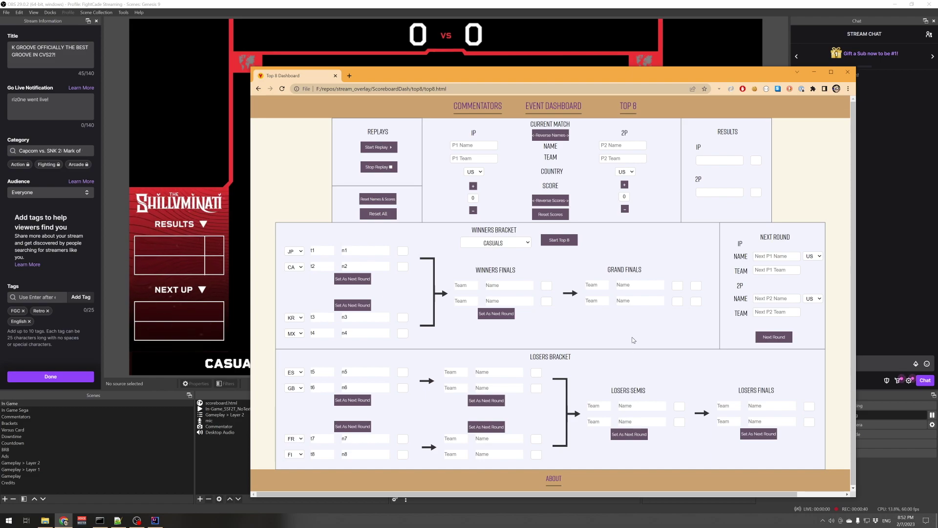
# Step: Reposition the dashboard window and start the Top 8 with winners semis n1 vs n2
pyautogui.moveTo(633, 72)
pyautogui.mouseDown()
pyautogui.moveTo(588, 67)
pyautogui.moveTo(613, 72)
pyautogui.moveTo(623, 63)
pyautogui.mouseUp()
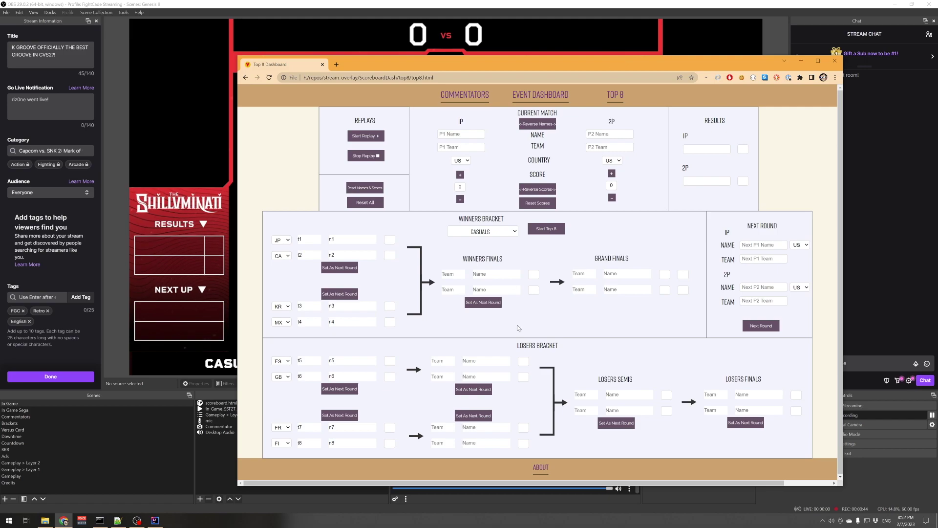
pyautogui.moveTo(532, 58)
pyautogui.mouseDown()
pyautogui.moveTo(527, 82)
pyautogui.moveTo(527, 65)
pyautogui.mouseUp()
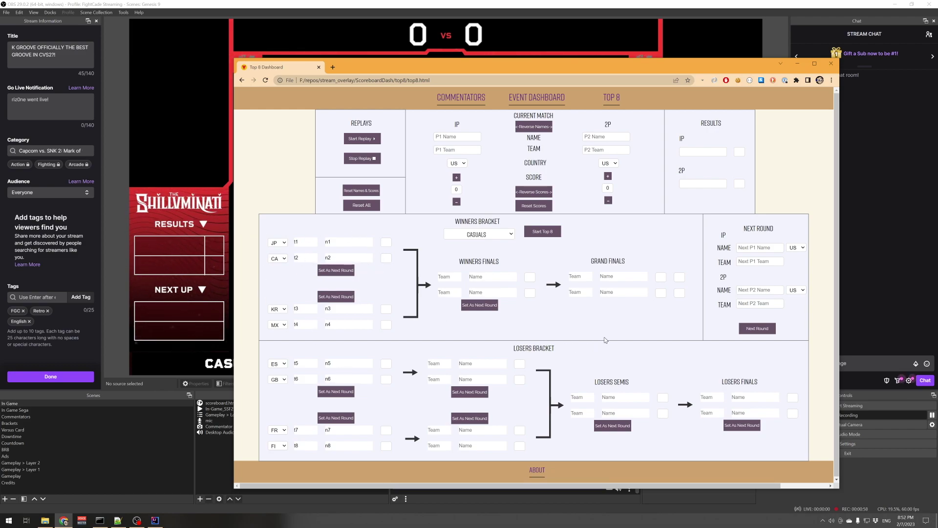
pyautogui.moveTo(570, 71); pyautogui.dragTo(576, 74)
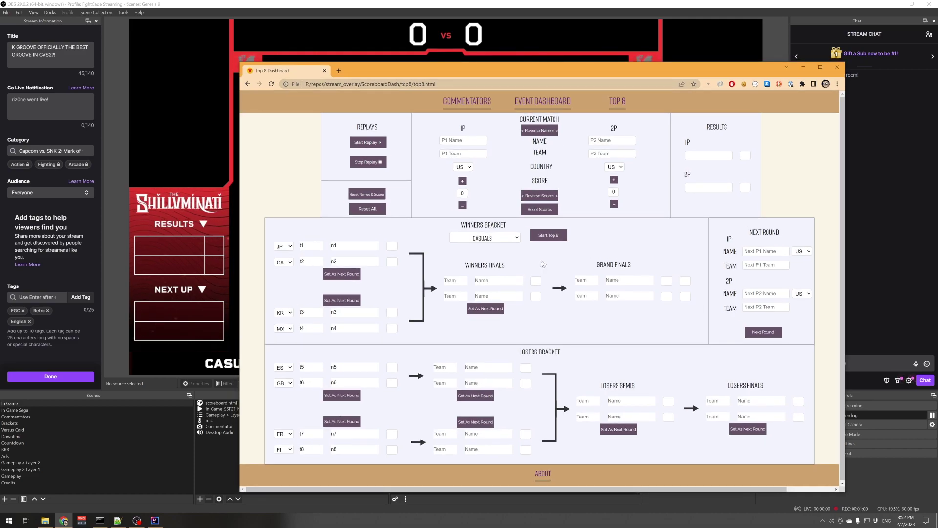
pyautogui.click(548, 235)
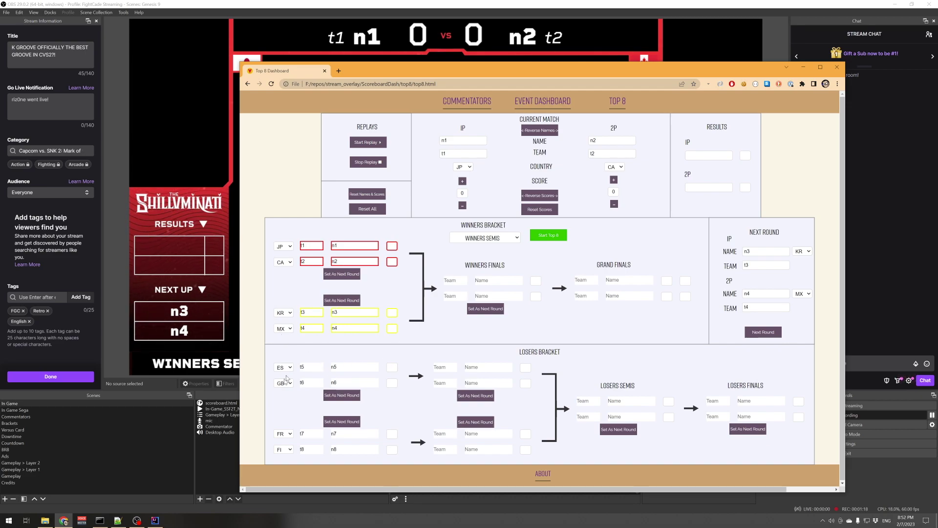
# Step: Queue n5 vs n6, score n2 a 2–0 win over n1, and advance the bracket
pyautogui.click(339, 397)
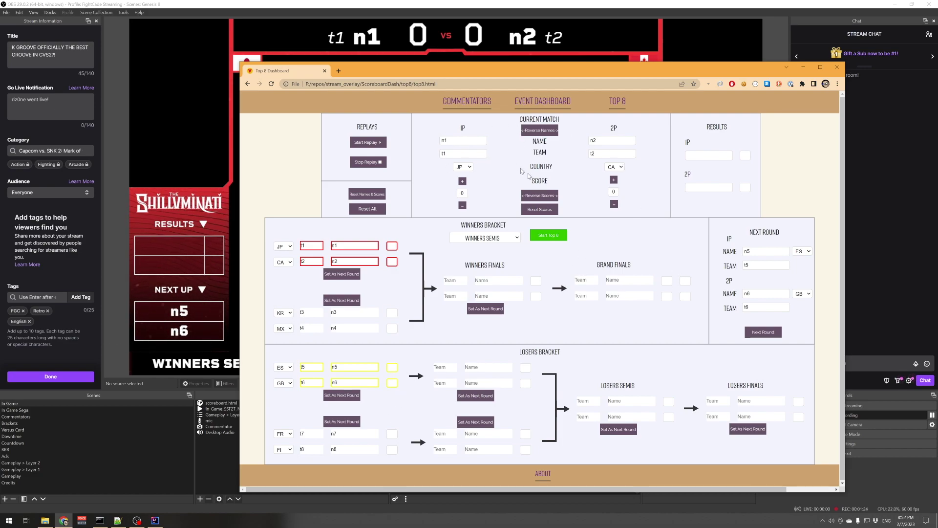
pyautogui.click(615, 180)
pyautogui.click(614, 180)
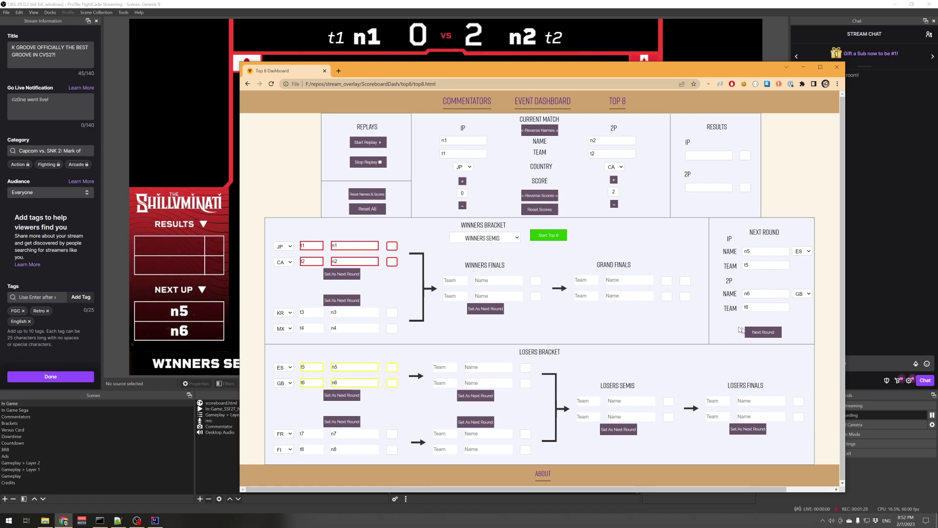
pyautogui.click(762, 332)
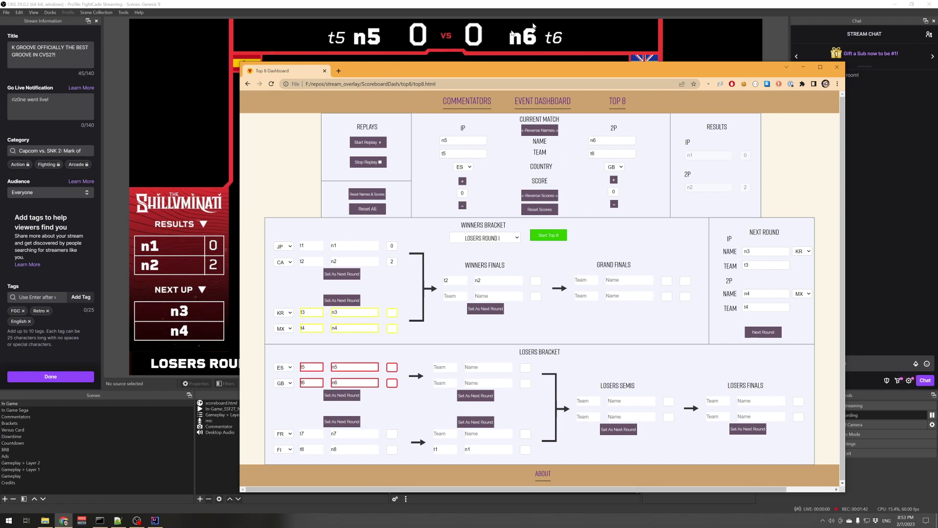
# Step: Record 2–0 wins for n5 over n6 and n4 over n3
pyautogui.click(462, 181)
pyautogui.click(462, 181)
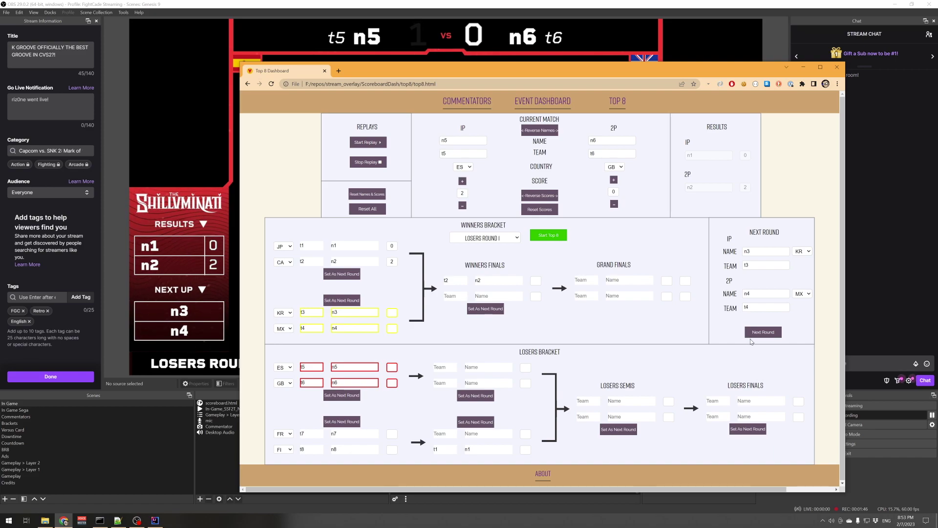
pyautogui.click(758, 335)
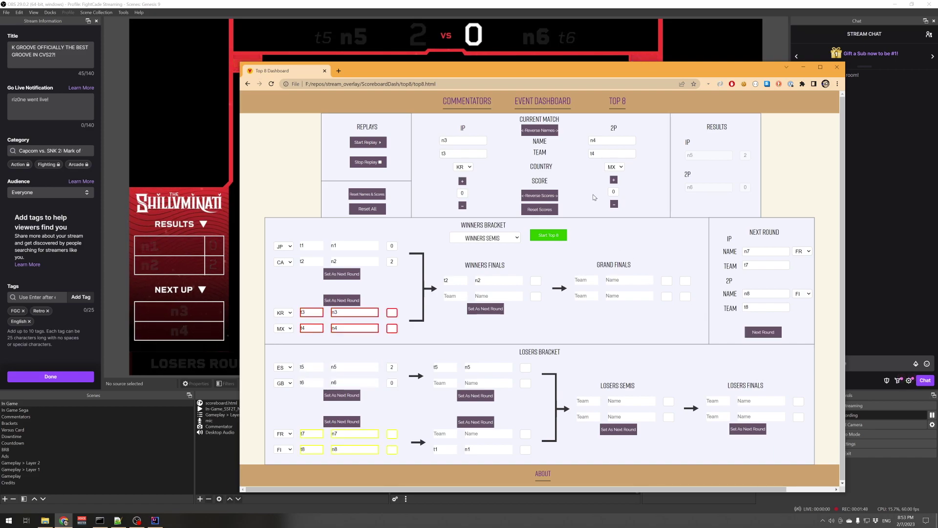
pyautogui.click(614, 180)
pyautogui.click(614, 180)
pyautogui.click(763, 332)
# Step: Record 2–0 wins for n8 over n7 and n5 over n3, bringing up n8 vs n1
pyautogui.moveTo(670, 75)
pyautogui.mouseDown()
pyautogui.moveTo(673, 97)
pyautogui.moveTo(658, 73)
pyautogui.mouseUp()
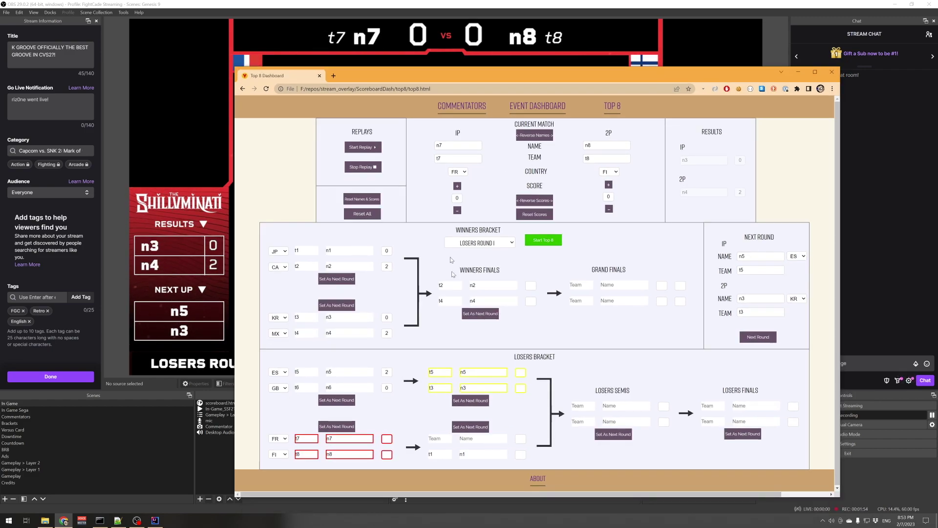
pyautogui.click(609, 185)
pyautogui.click(609, 184)
pyautogui.click(745, 341)
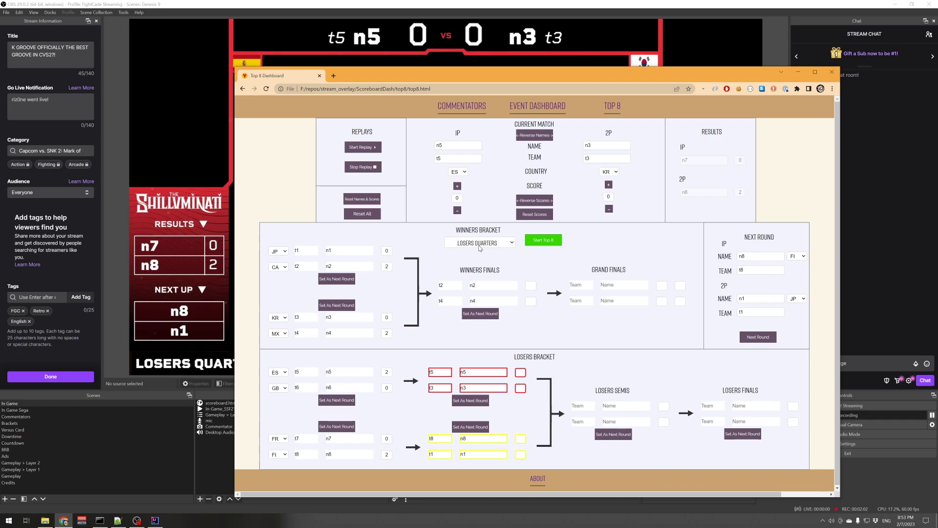
pyautogui.moveTo(398, 77); pyautogui.dragTo(436, 72)
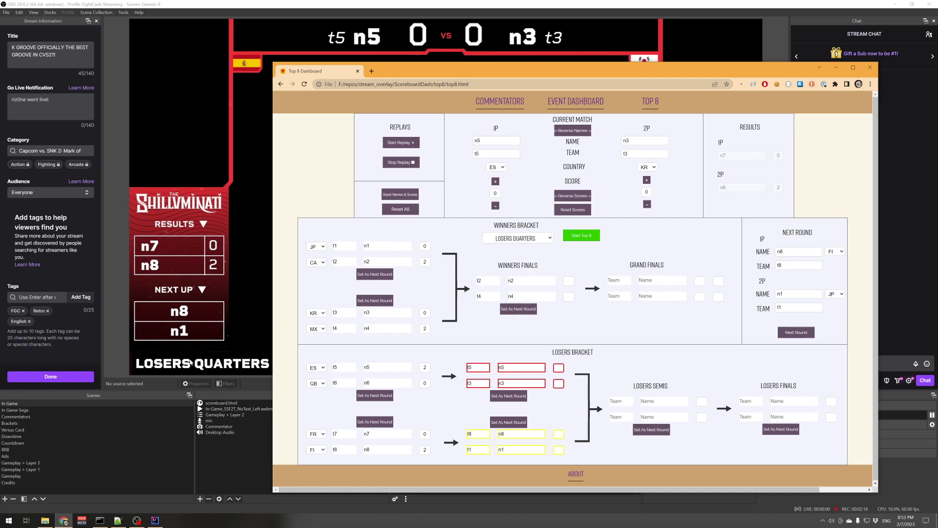
pyautogui.moveTo(434, 75); pyautogui.dragTo(412, 72)
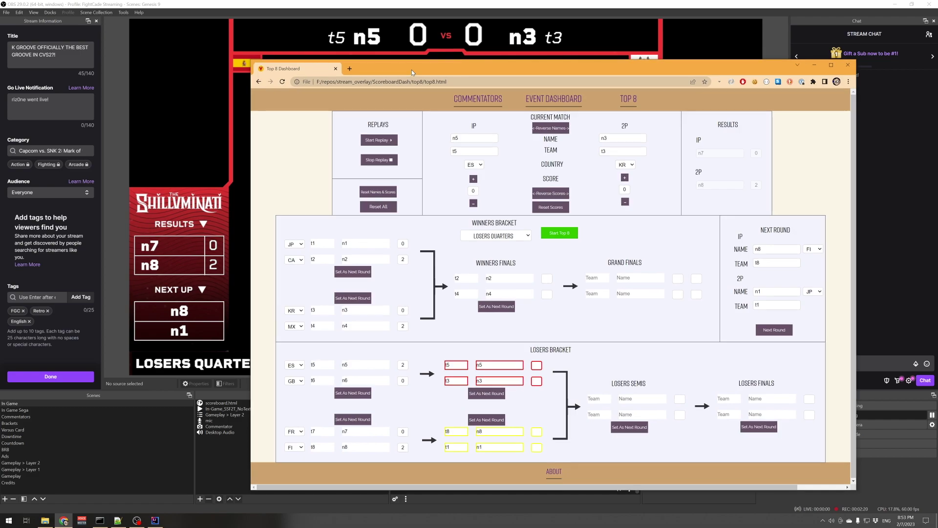
pyautogui.click(473, 179)
pyautogui.click(473, 178)
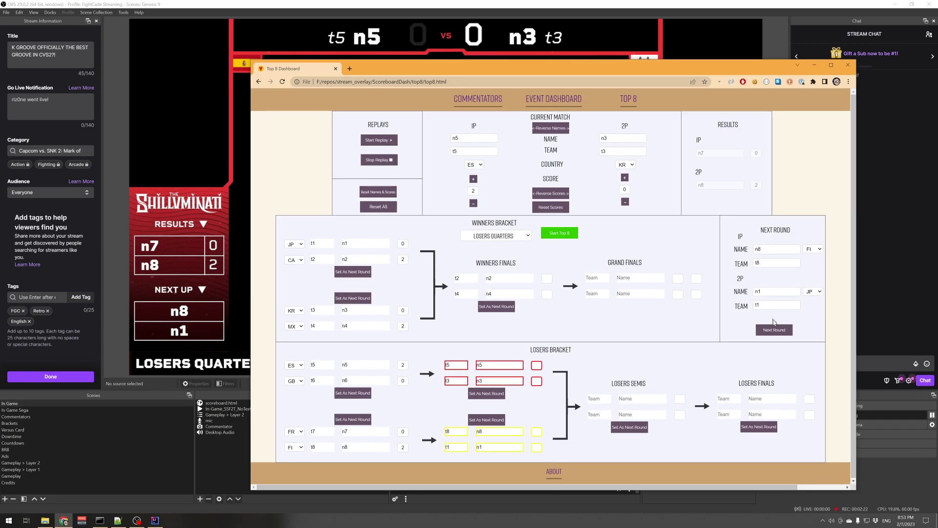
pyautogui.click(775, 330)
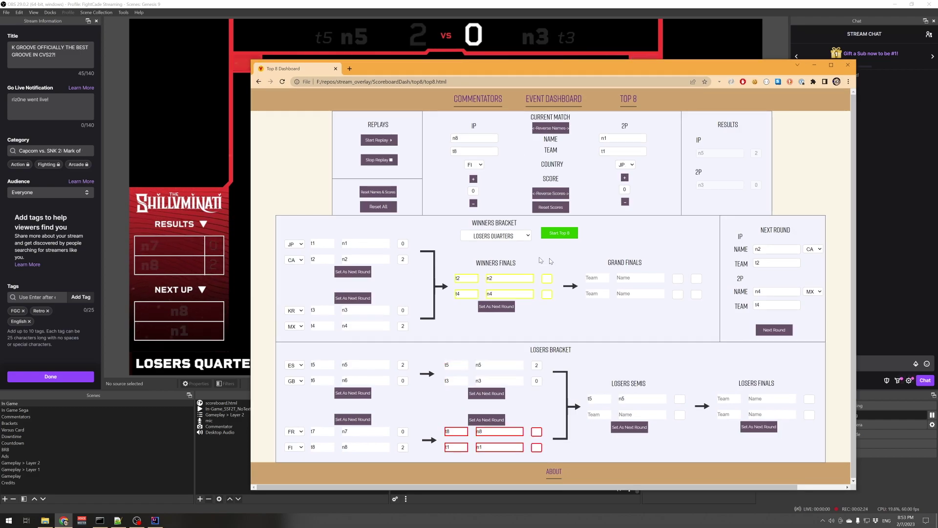
# Step: Record n1's win over n8, then n2's winners finals win over n4
pyautogui.click(624, 177)
pyautogui.click(625, 177)
pyautogui.click(773, 330)
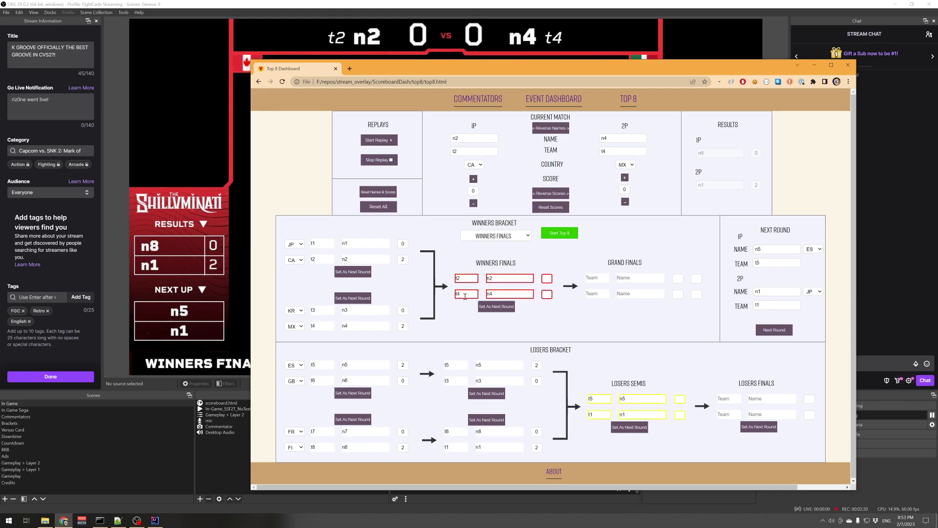
pyautogui.click(473, 178)
pyautogui.click(774, 330)
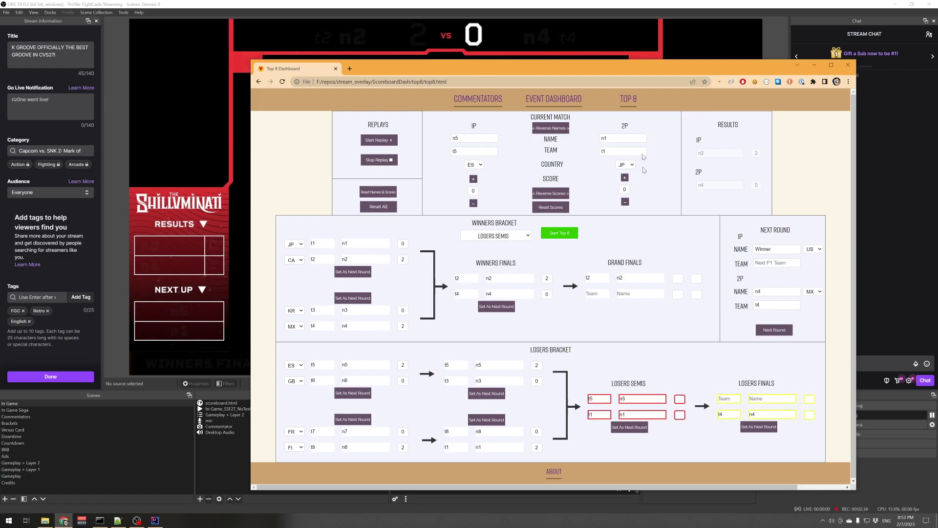
# Step: Record n1's 2–0 losers semis win over n5, advancing to losers finals n1 vs n4
pyautogui.moveTo(651, 66); pyautogui.dragTo(663, 61)
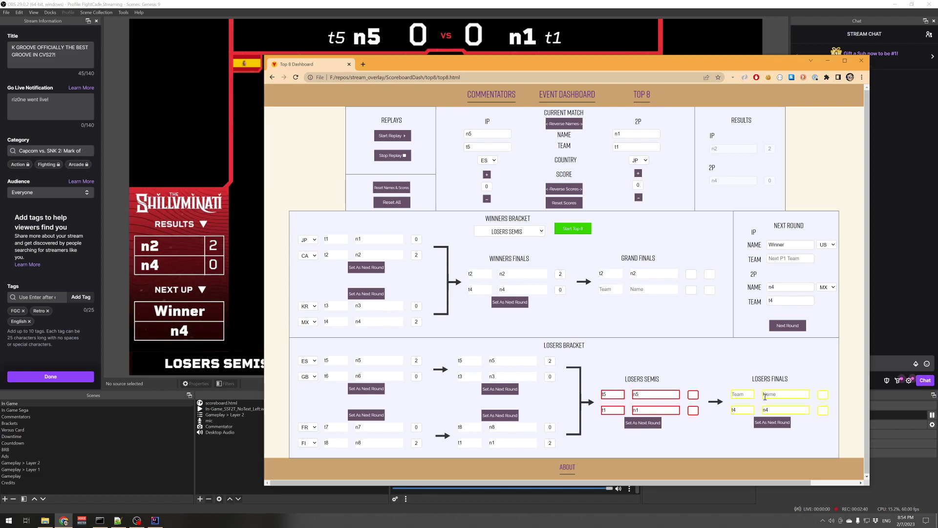
pyautogui.moveTo(617, 66); pyautogui.dragTo(630, 63)
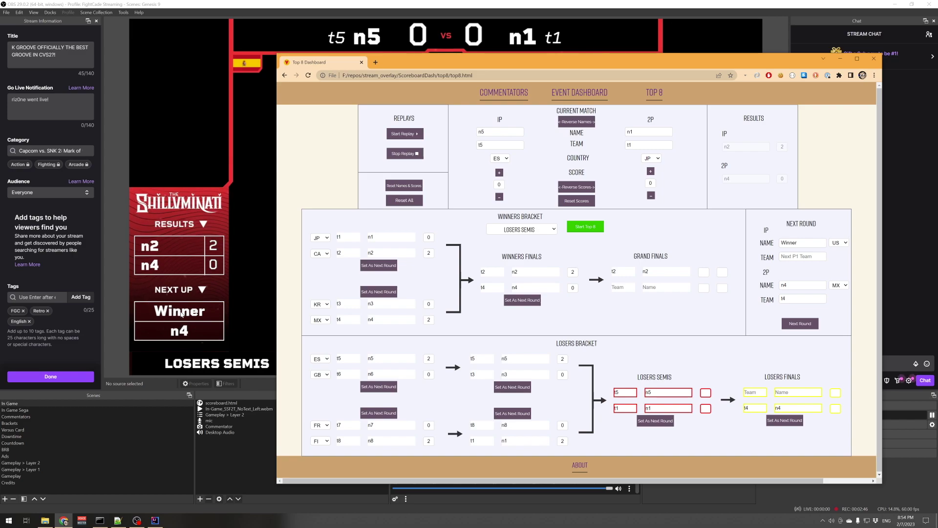
pyautogui.moveTo(670, 64); pyautogui.dragTo(662, 67)
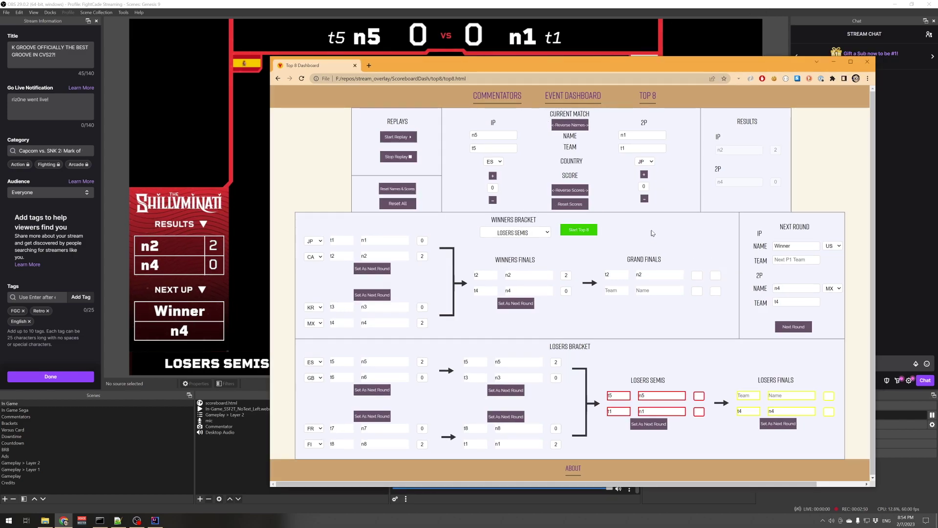
pyautogui.click(644, 174)
pyautogui.click(644, 174)
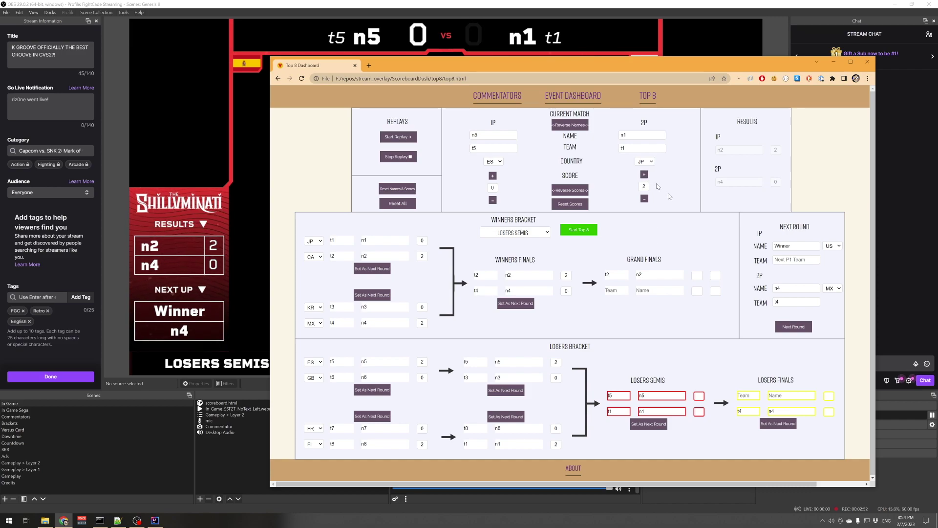
pyautogui.click(793, 327)
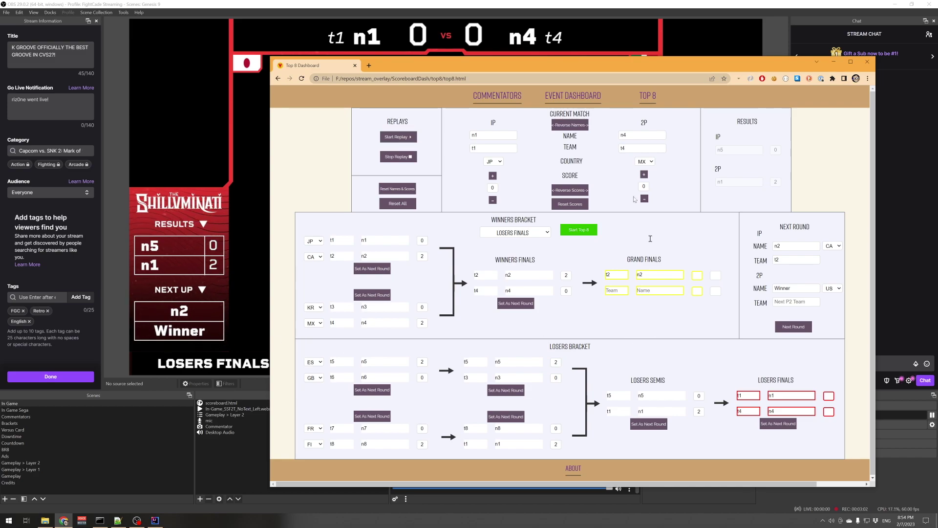
# Step: Give n4 [L] a 2–0 win over n1 and advance to grand finals against n2
pyautogui.click(644, 174)
pyautogui.click(645, 174)
pyautogui.click(801, 327)
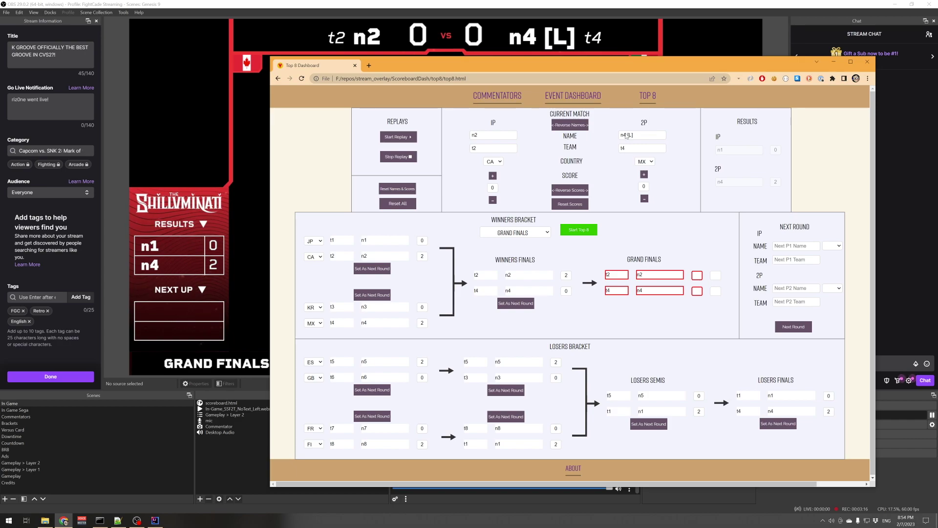
# Step: Swap sides and record n4 [L]'s 2–0 grand finals win, forcing a reset with both tagged [L]
pyautogui.click(654, 137)
pyautogui.click(572, 126)
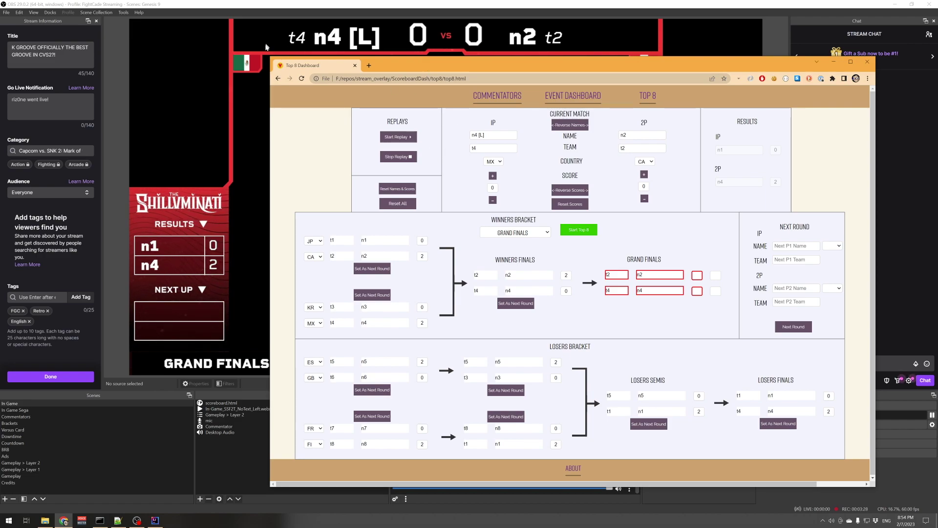
pyautogui.click(493, 175)
pyautogui.click(493, 176)
pyautogui.click(802, 332)
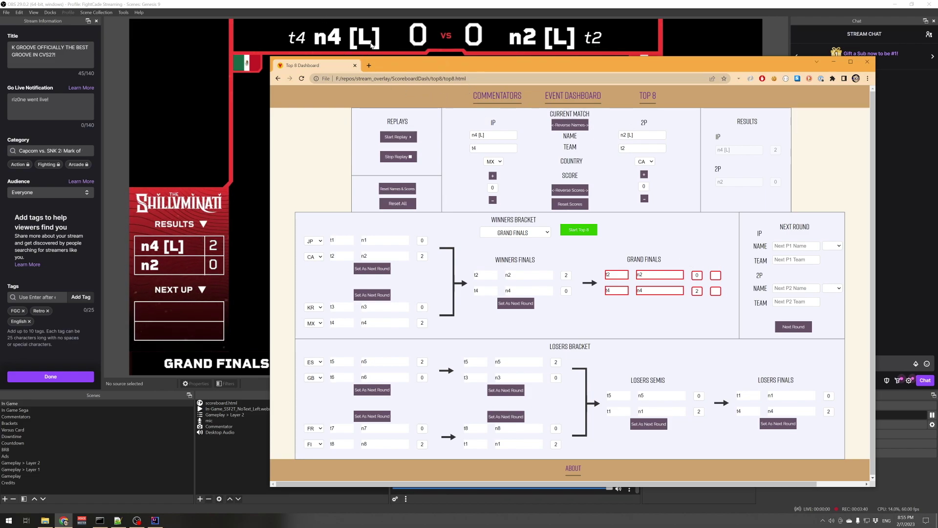
# Step: Record n2 [L]'s 2–0 reset win, then move the dashboard window to uncover the overlay flags
pyautogui.doubleClick(644, 175)
pyautogui.click(793, 326)
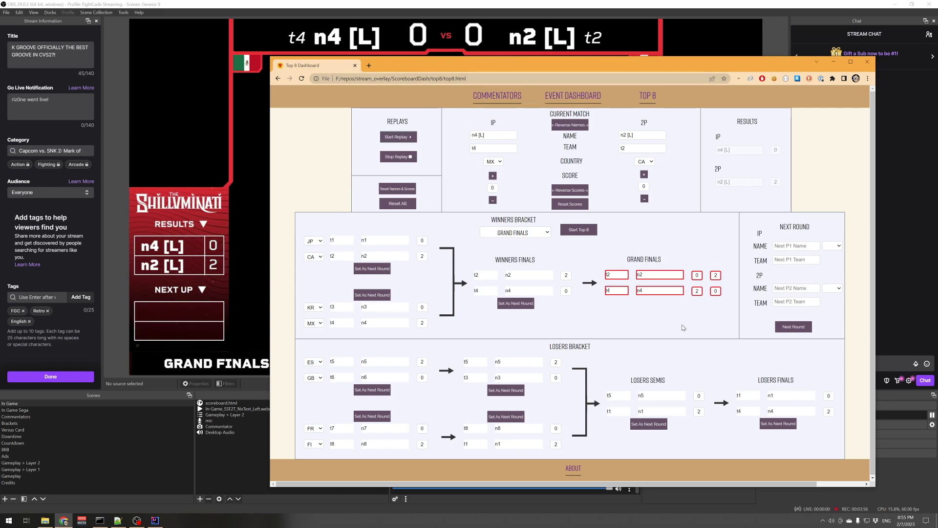
pyautogui.moveTo(671, 60); pyautogui.dragTo(619, 69)
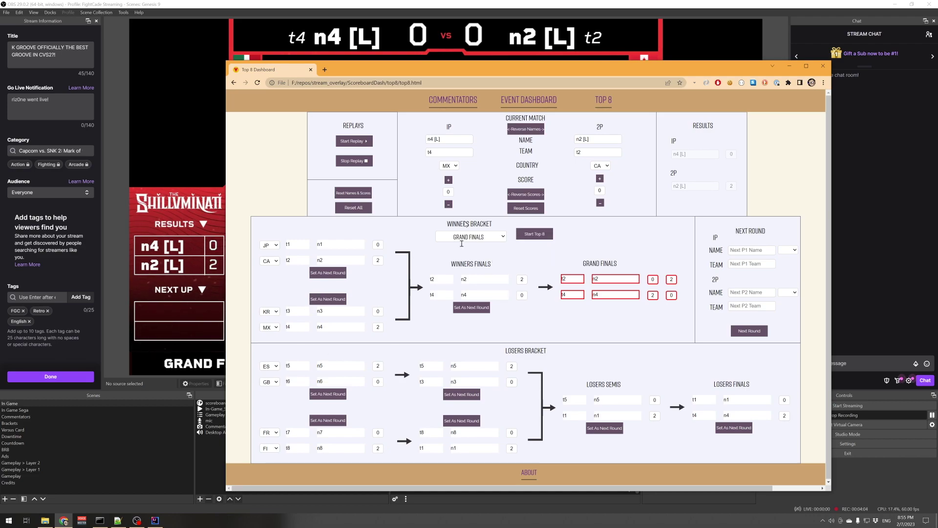
pyautogui.moveTo(574, 77); pyautogui.dragTo(583, 67)
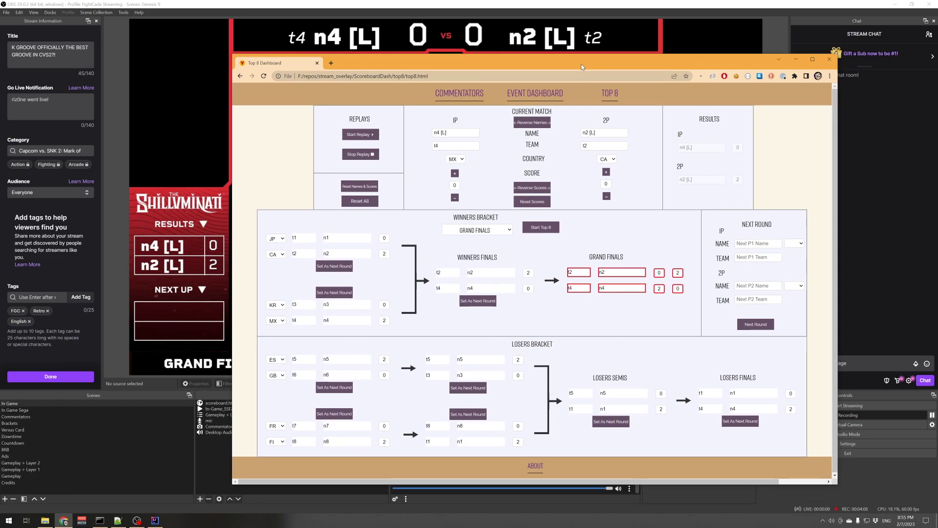
pyautogui.moveTo(582, 67); pyautogui.dragTo(574, 76)
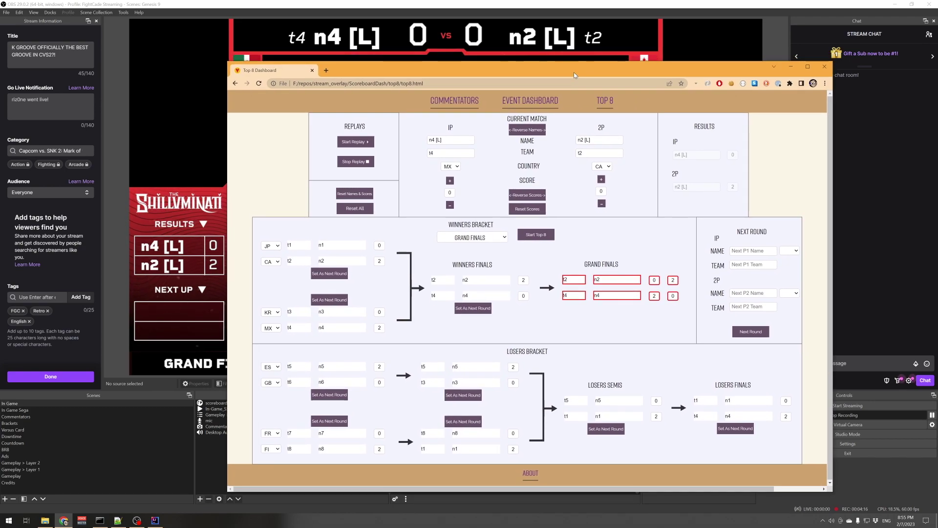
pyautogui.moveTo(576, 68)
pyautogui.mouseDown()
pyautogui.moveTo(576, 85)
pyautogui.moveTo(576, 66)
pyautogui.mouseUp()
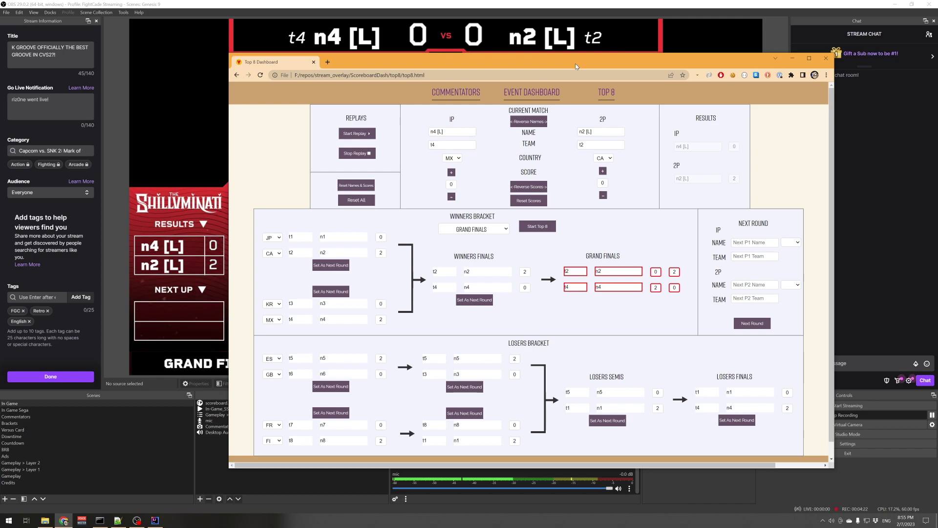